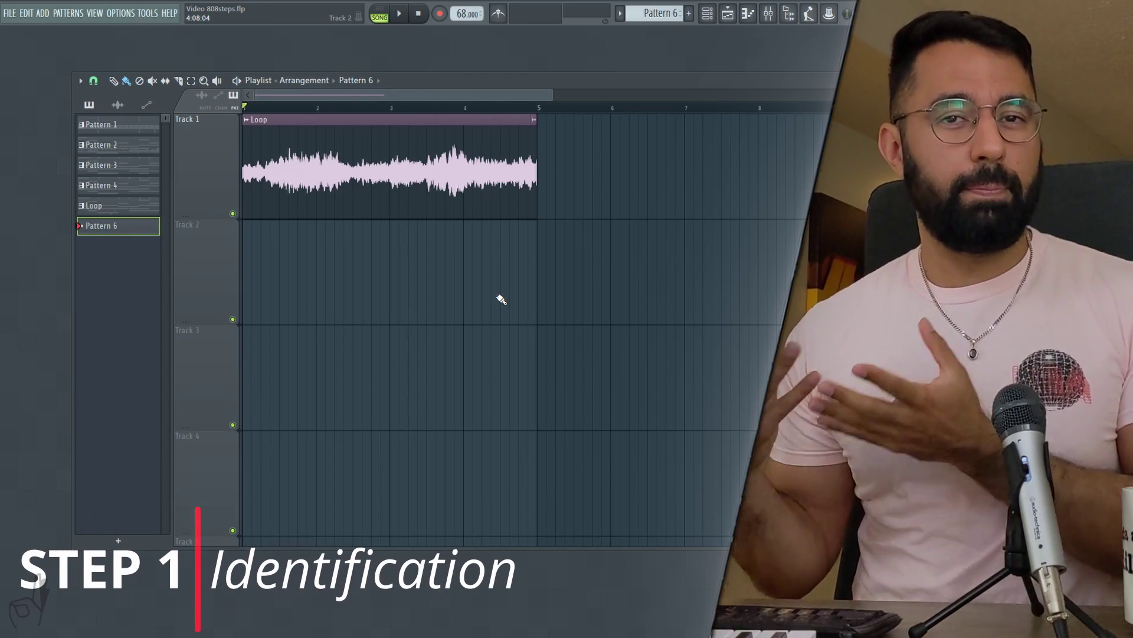
Start the loop playing so the Massive chords can be heard before transcribing.
key("space")
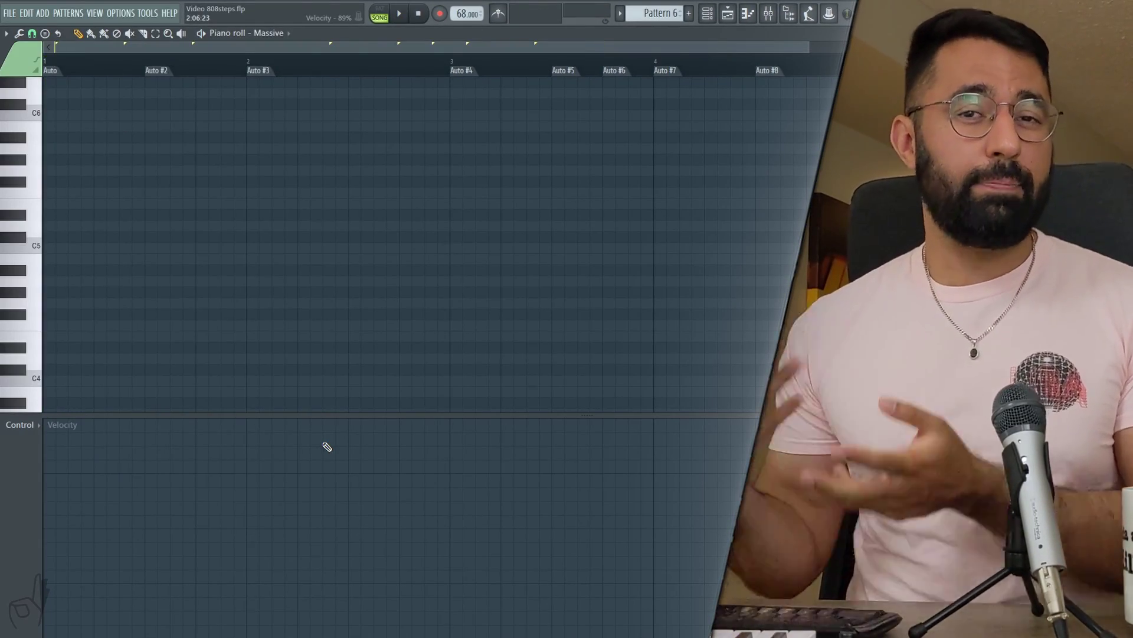
Audition the loop from the start, from bar 2, and from the Auto #6 and Auto #7 sections.
key("space")
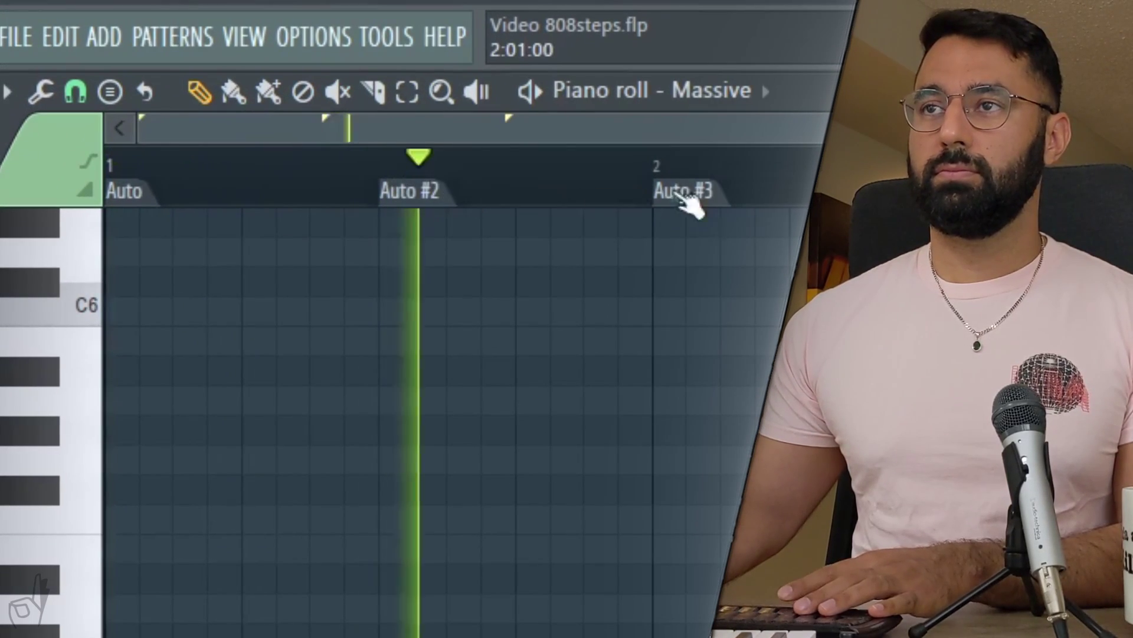
left_click(664, 171)
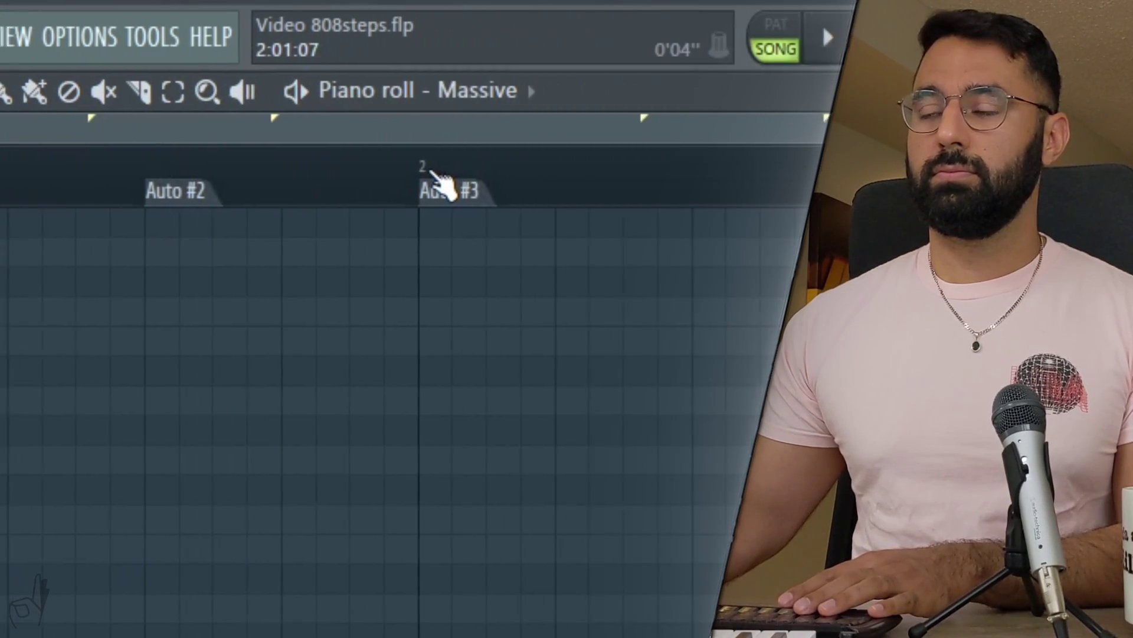
key("space")
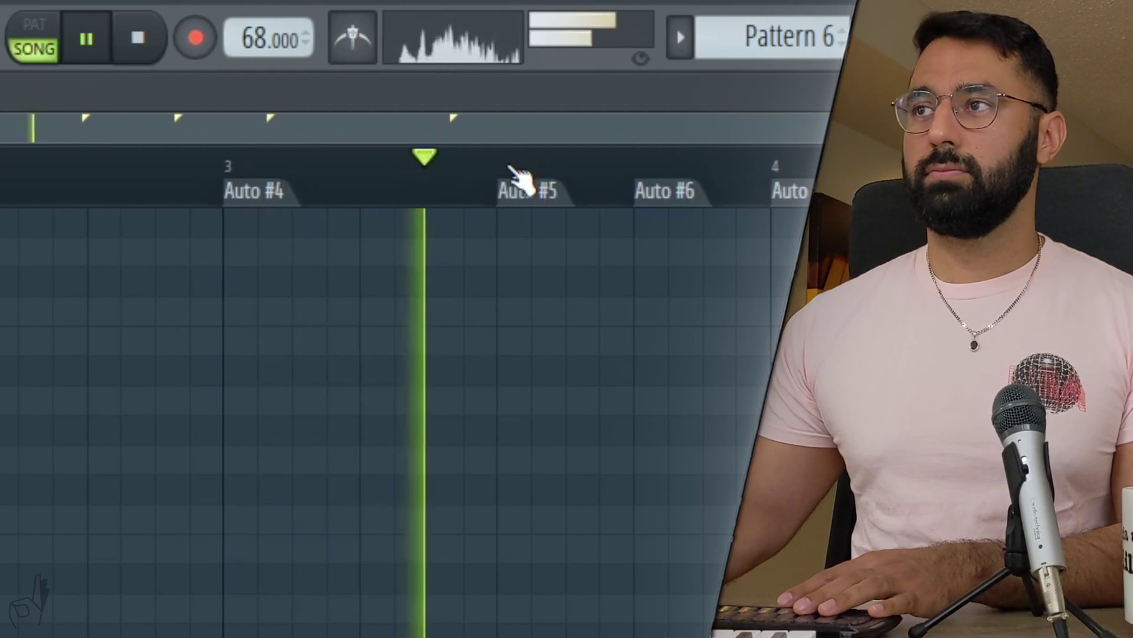
key("space")
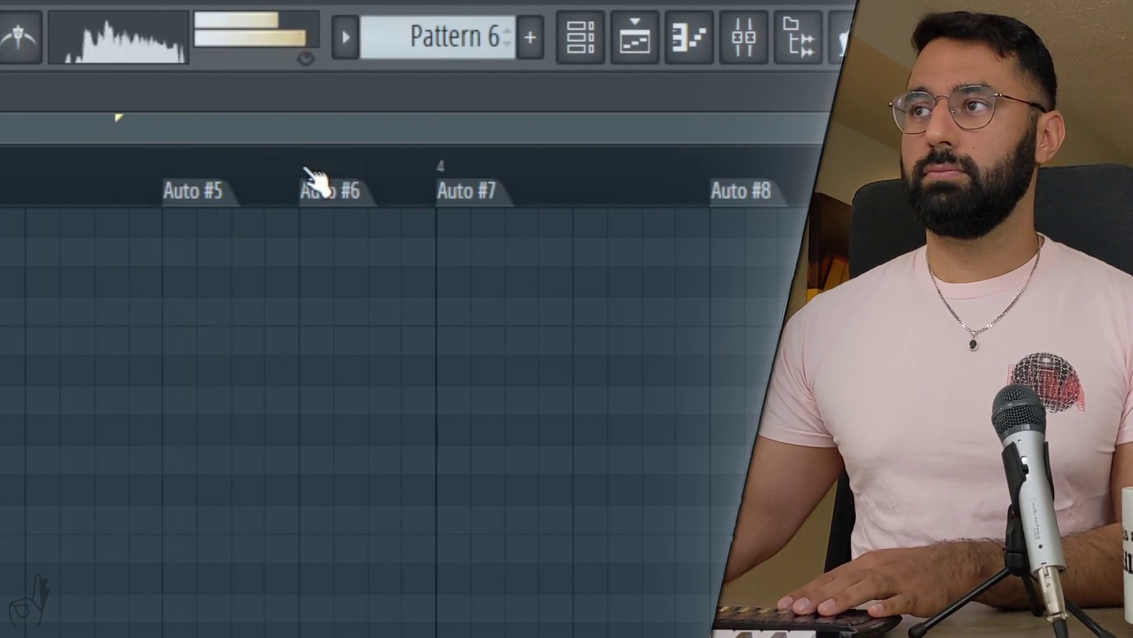
left_click(306, 168)
left_click(457, 171)
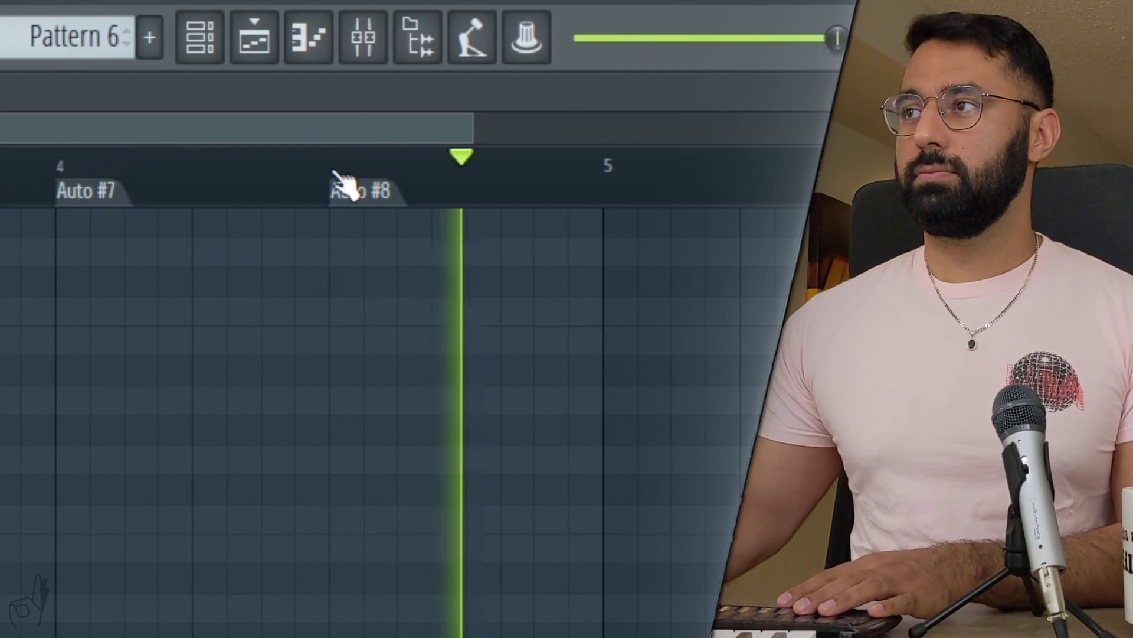
key("space")
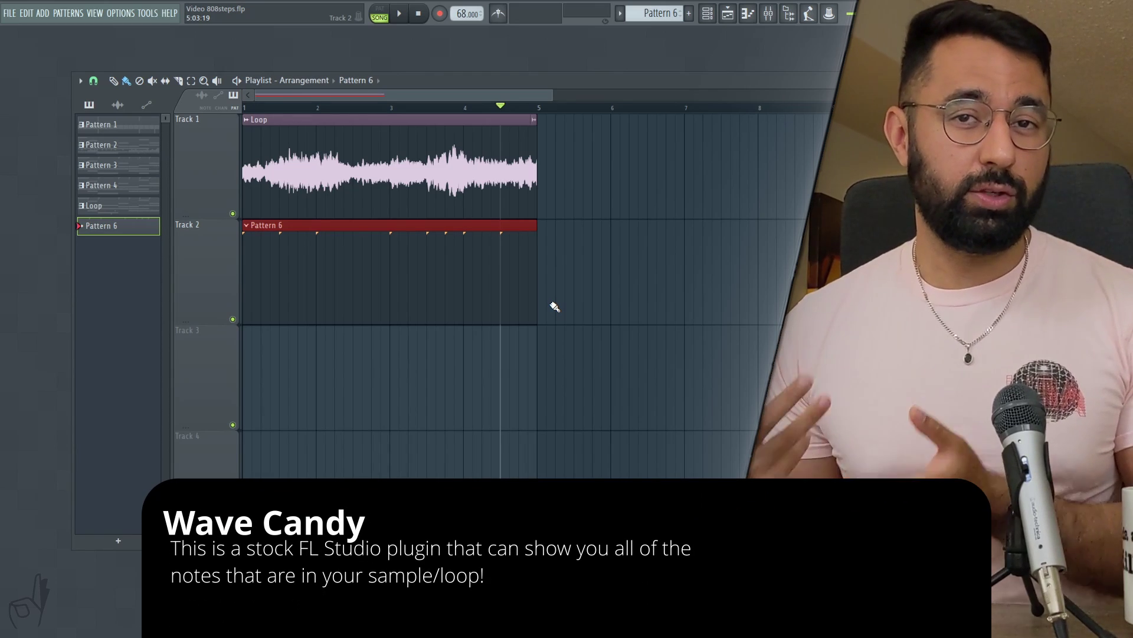
Open the Massive piano roll for Pattern 6, stop playback, and reposition the Wave Candy spectrogram.
left_click(748, 13)
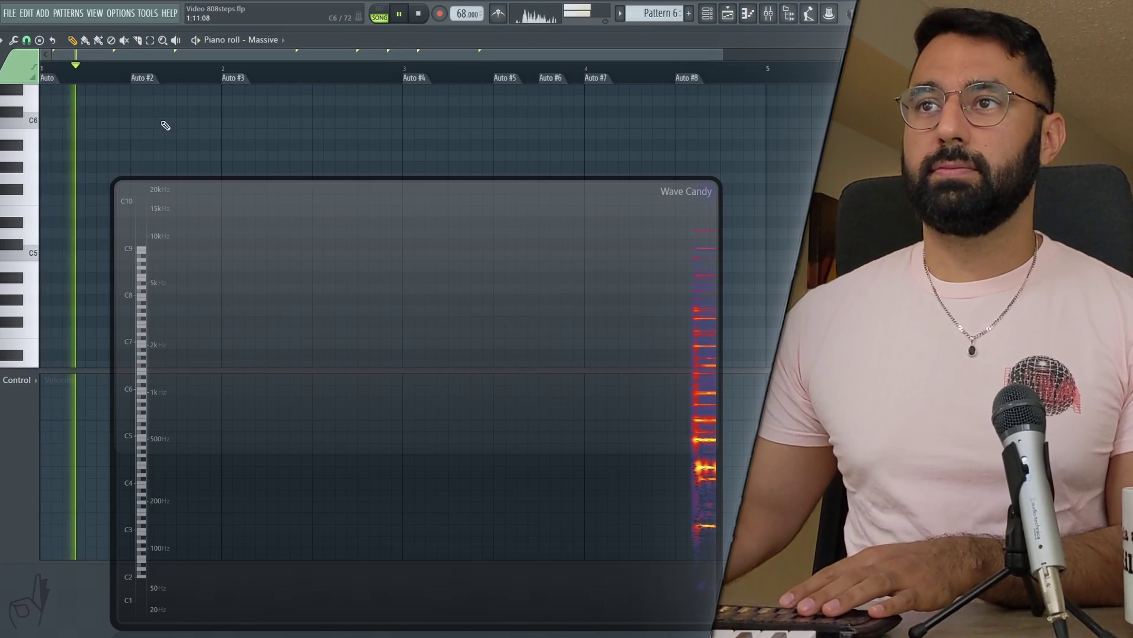
key("space")
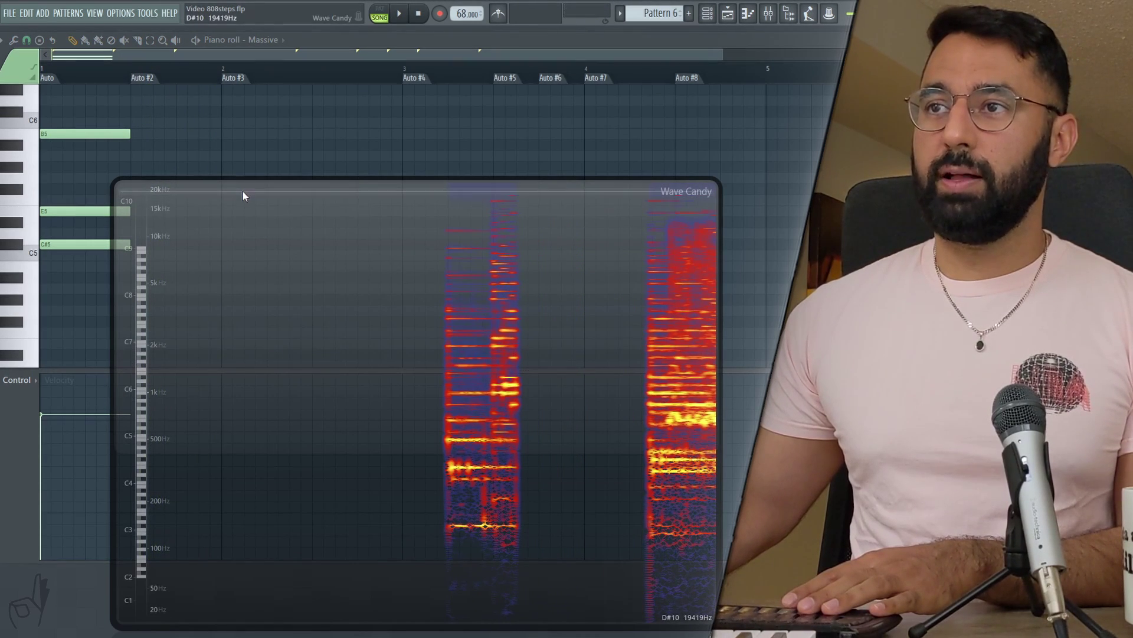
left_click_drag(242, 190, 293, 168)
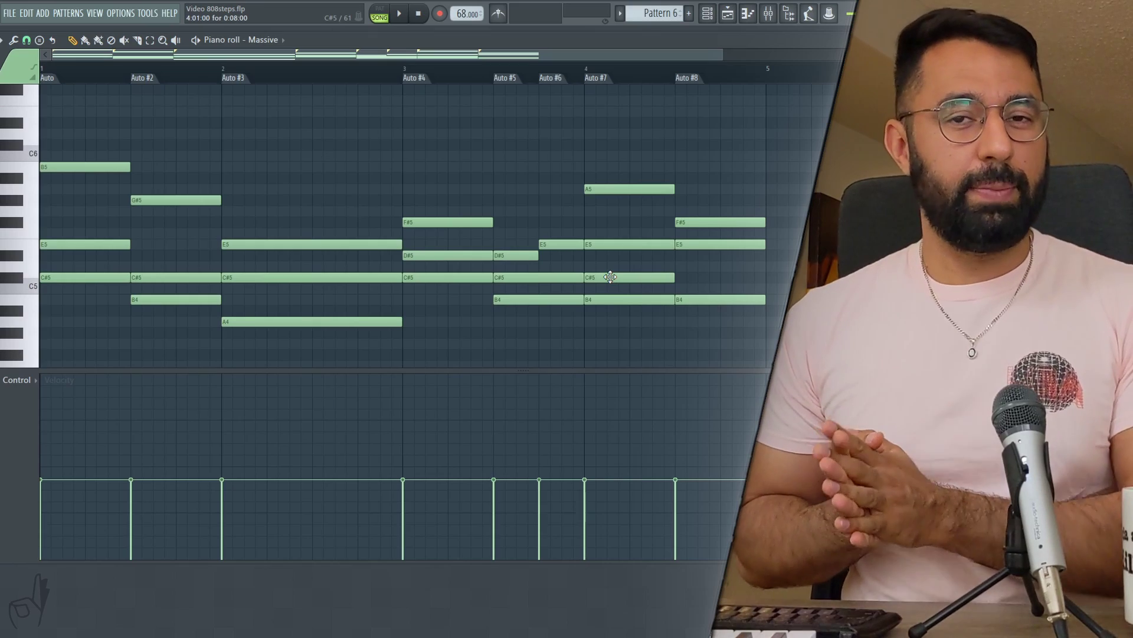
Play back the transcribed Massive chords for Pattern 6.
key("space")
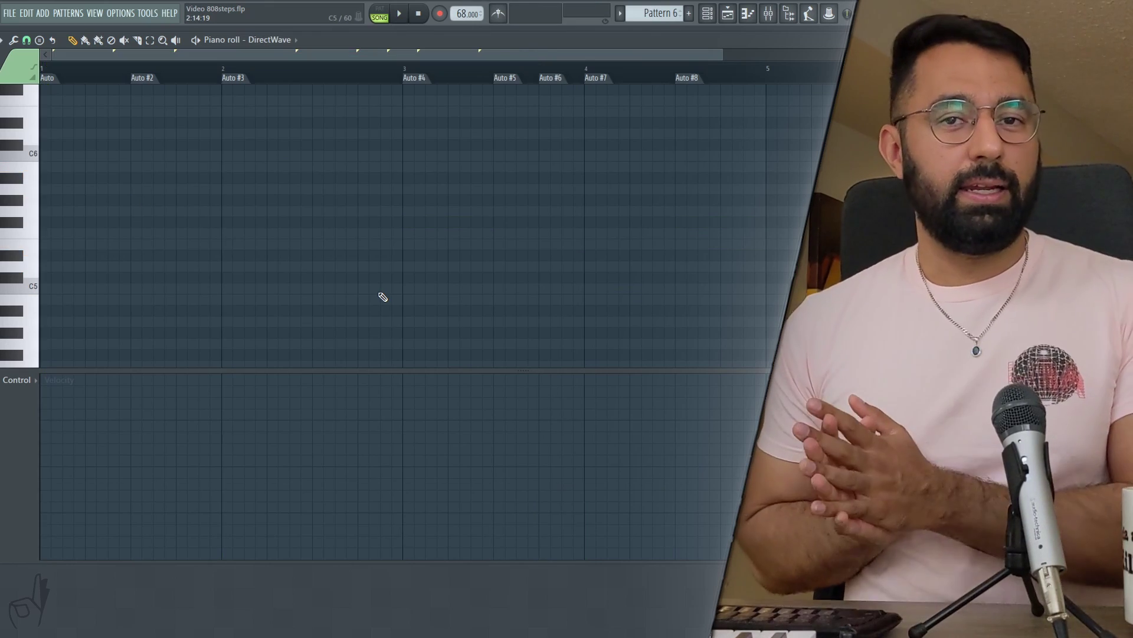
Paste the chords as a guide and add C#5, B4, A4, C#5 and B4 808 notes at each chord change.
key("ctrl+v")
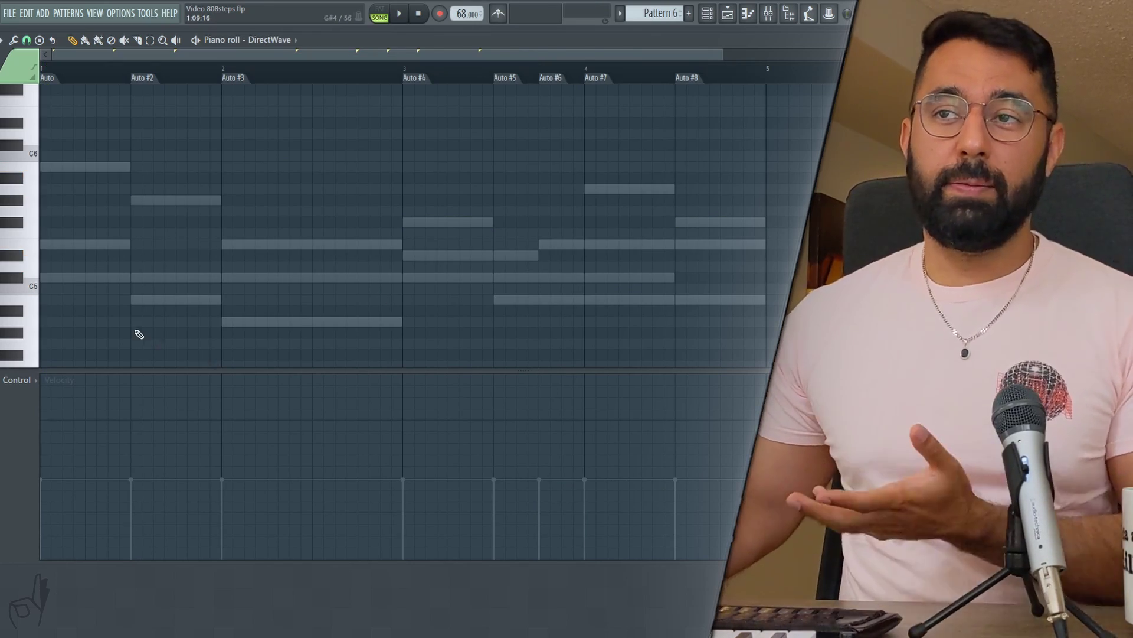
left_click(45, 278)
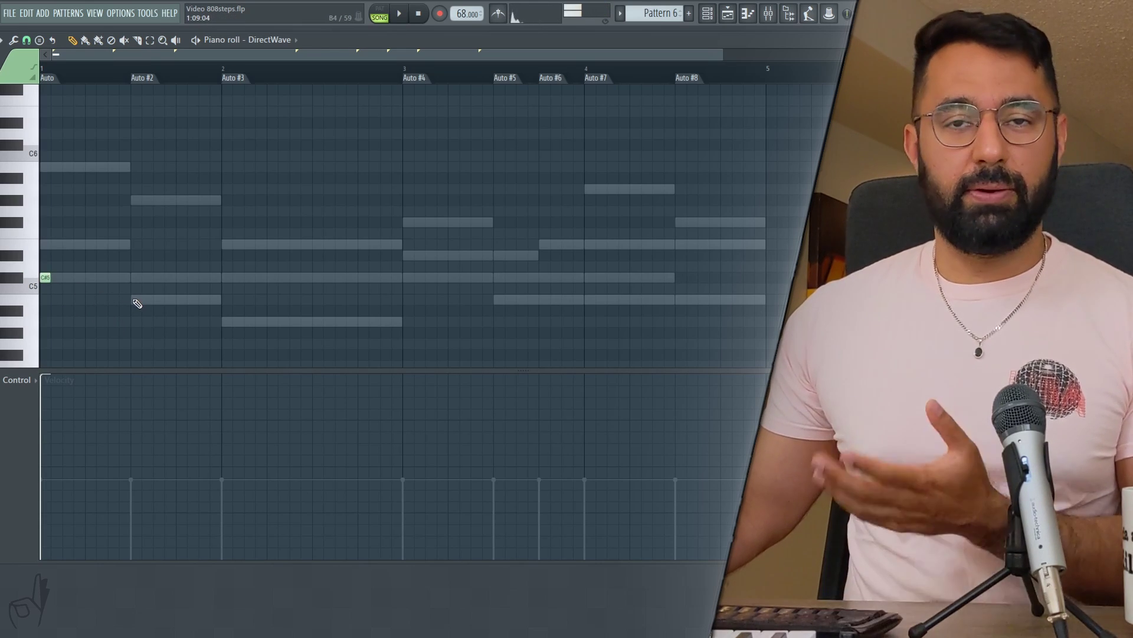
left_click(135, 300)
left_click(226, 322)
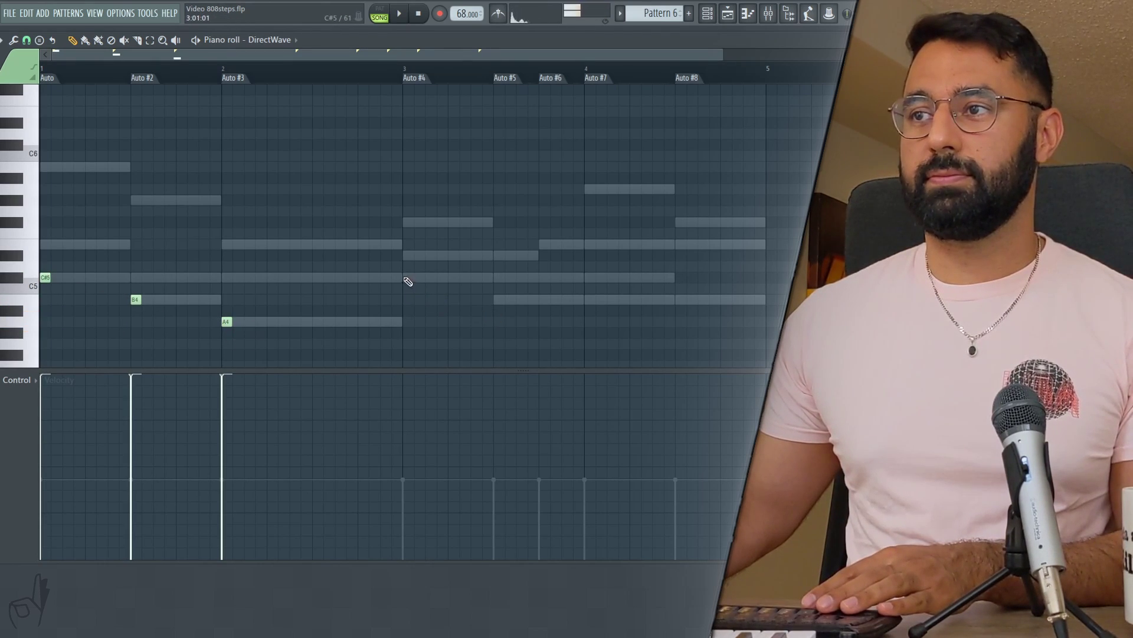
left_click(404, 277)
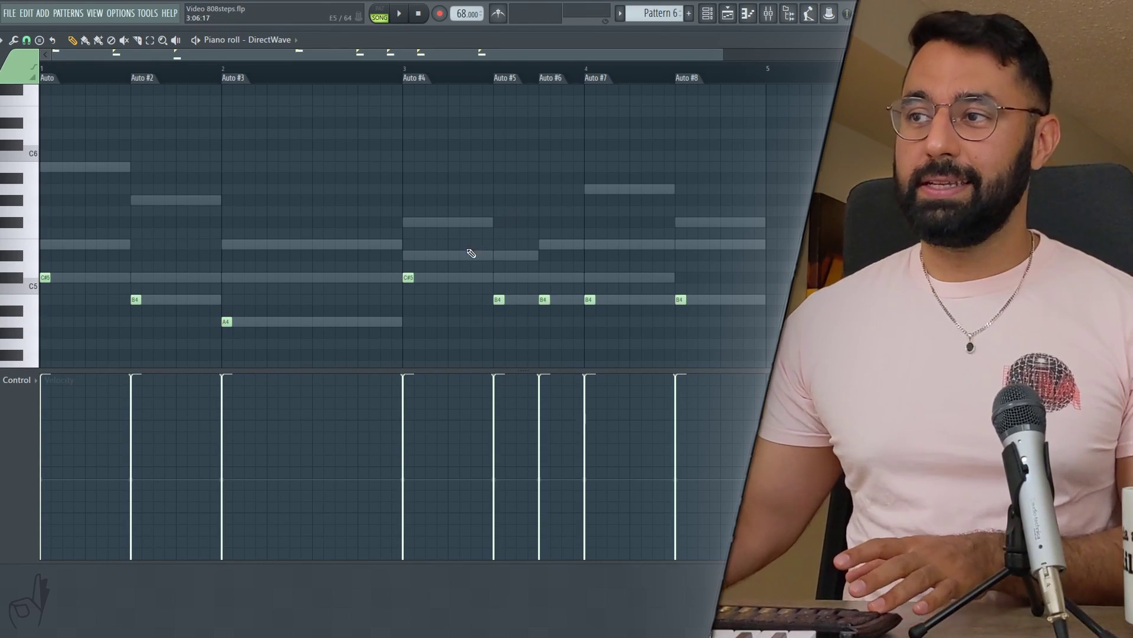
left_click_drag(466, 250, 710, 362)
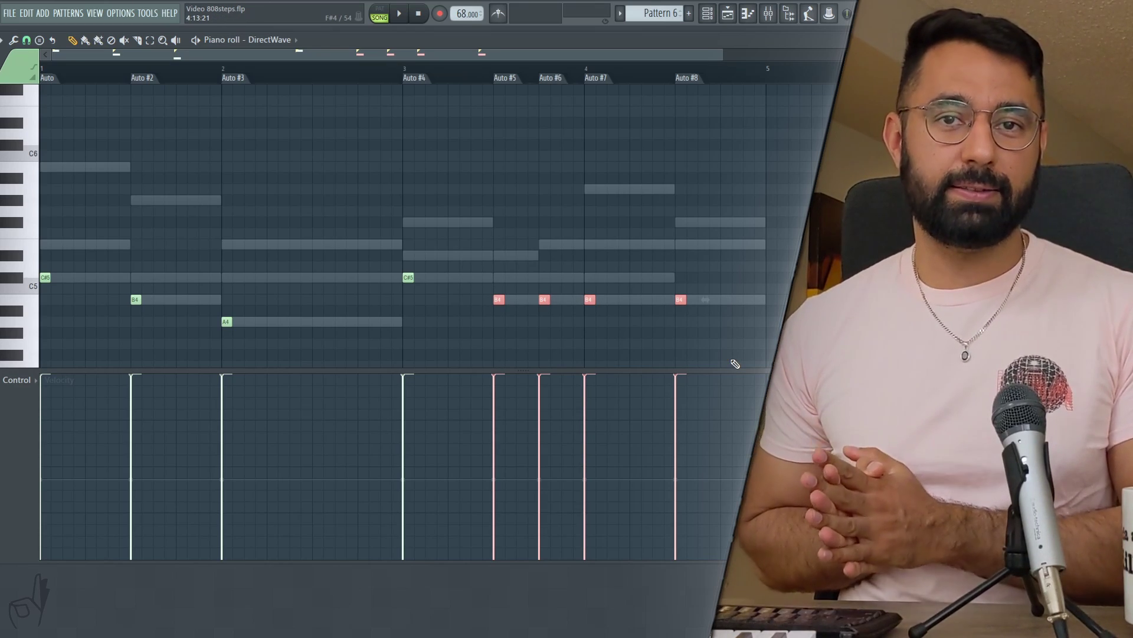
key("space")
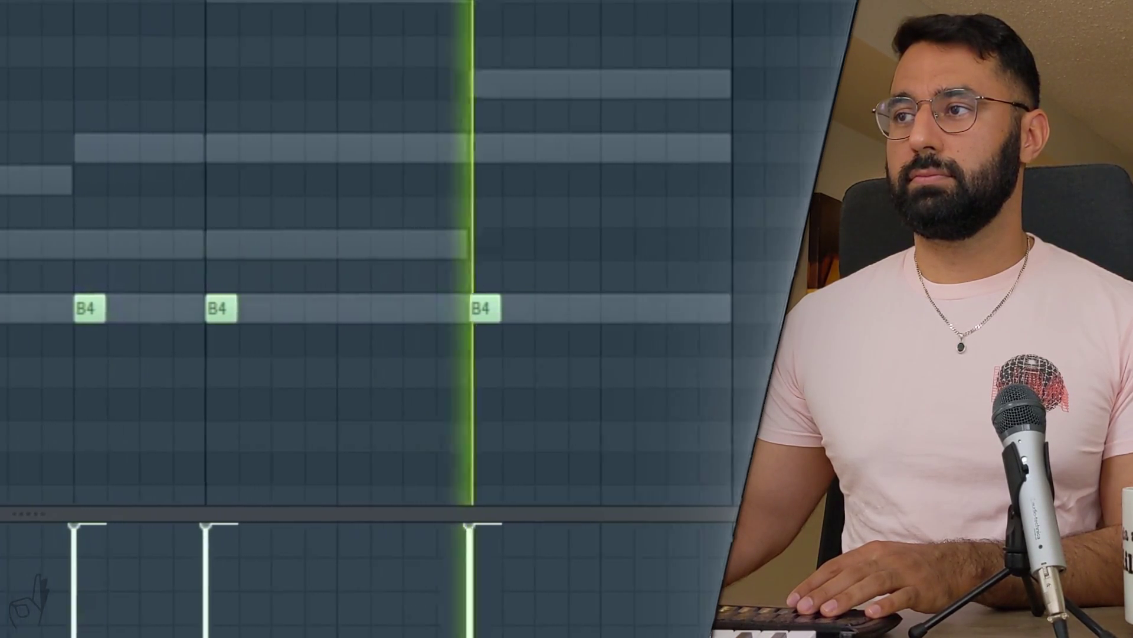
Raise the Auto #6 808 note from B4 to C#5 and the Auto #7 note to E5, then play it.
key("space")
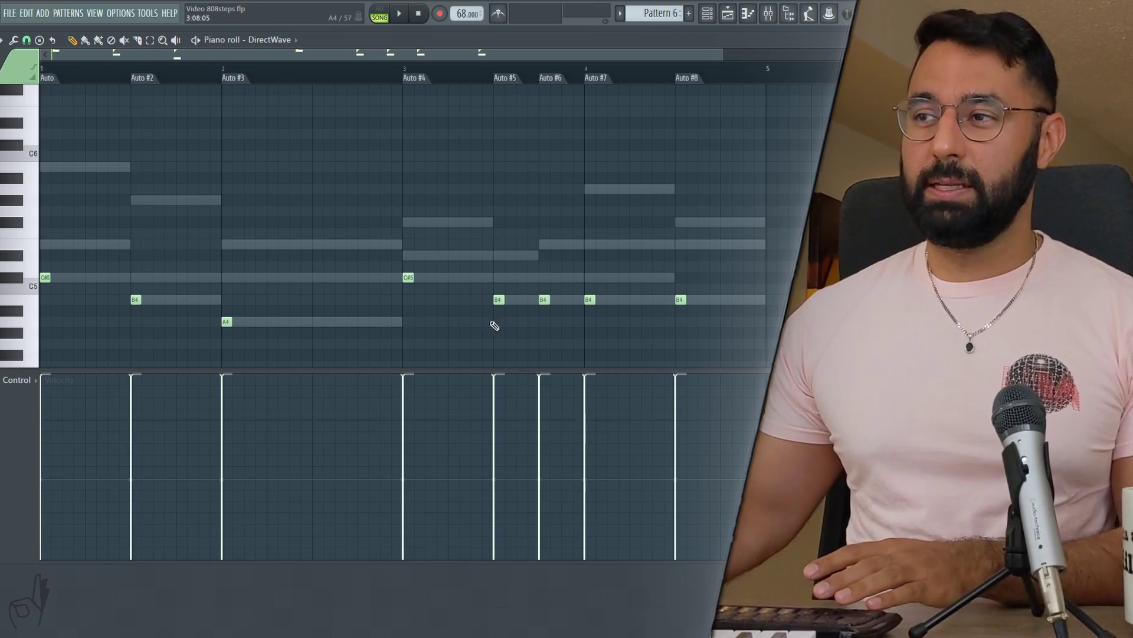
left_click_drag(461, 326, 693, 281)
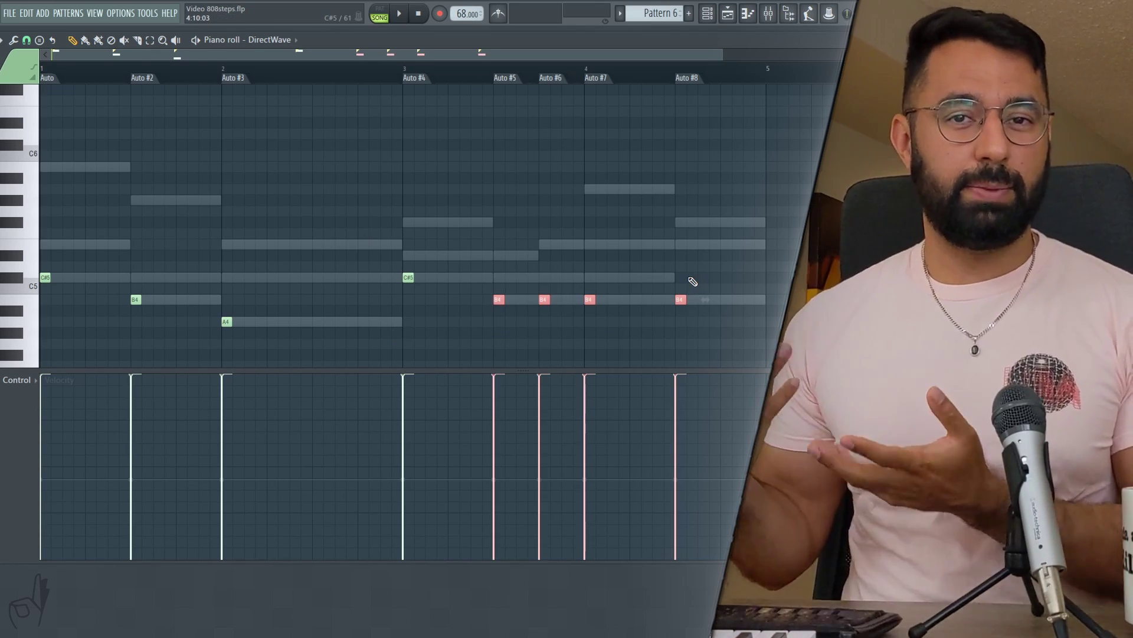
left_click_drag(545, 299, 590, 244)
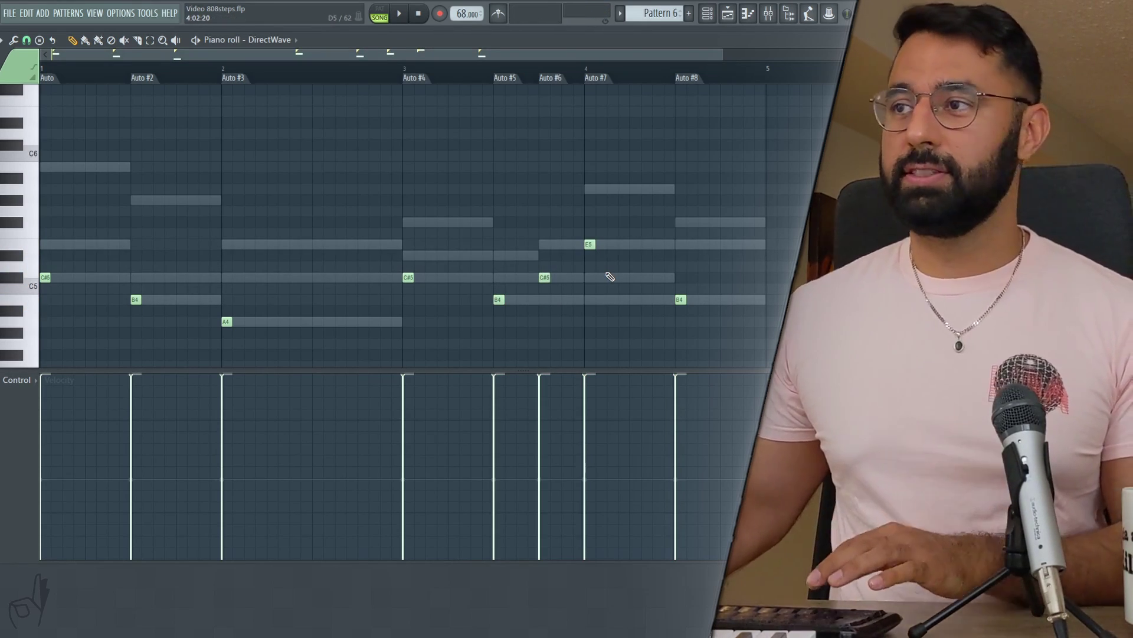
key("space")
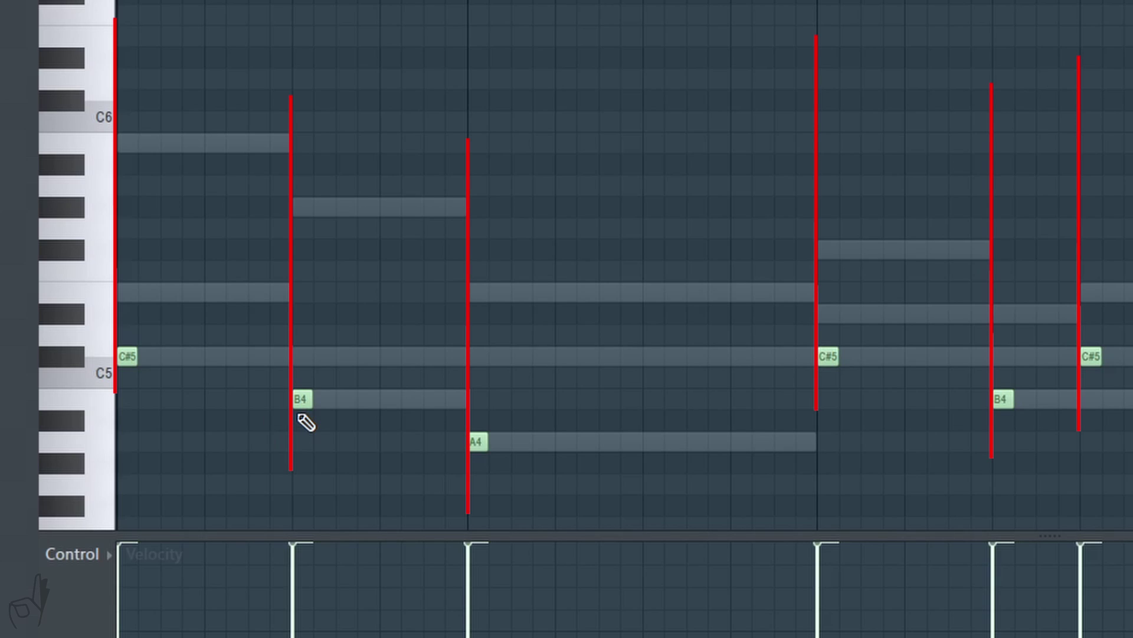
Shift the B4 notes at Auto #2, Auto #5 and Auto #8 one or two grid steps later, then play.
left_click_drag(297, 401, 345, 405)
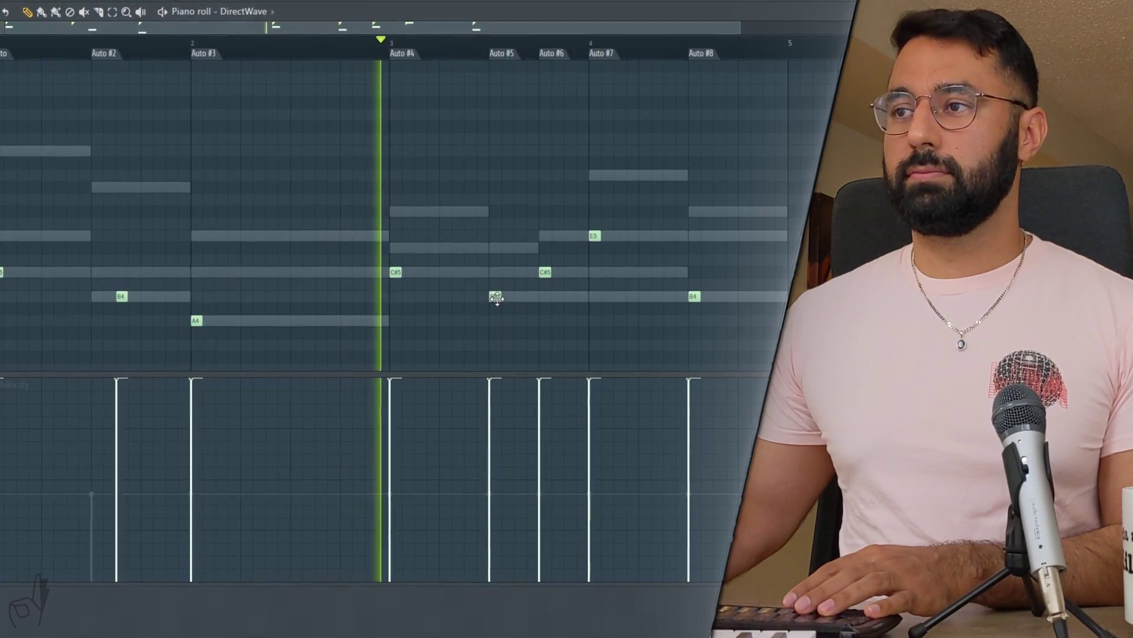
left_click_drag(496, 298, 518, 300)
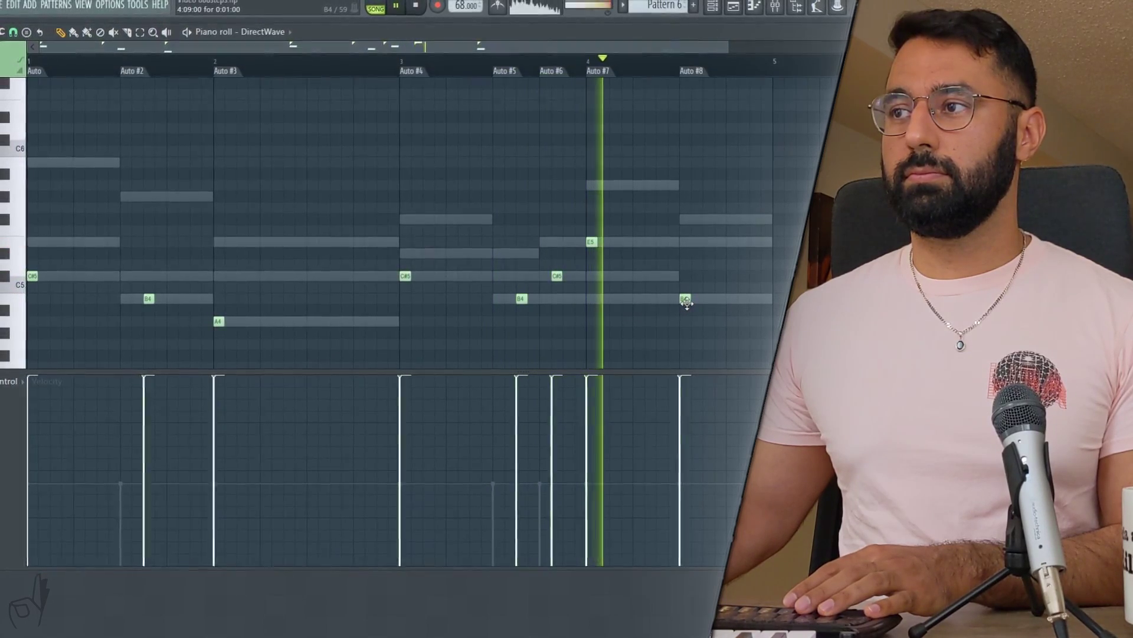
left_click_drag(687, 298, 714, 303)
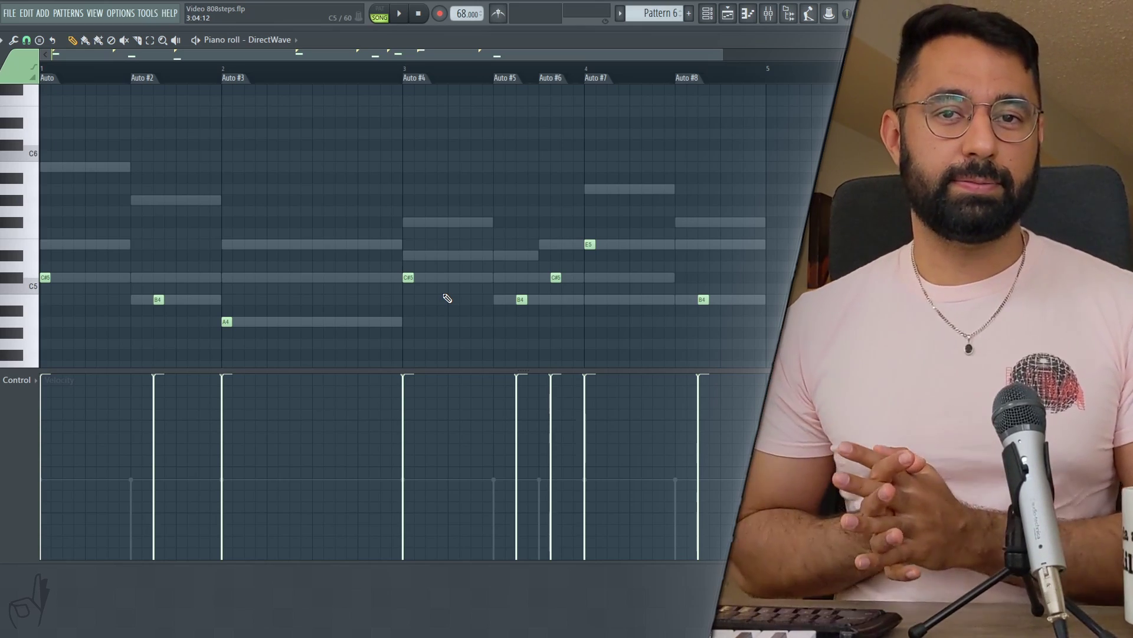
key("space")
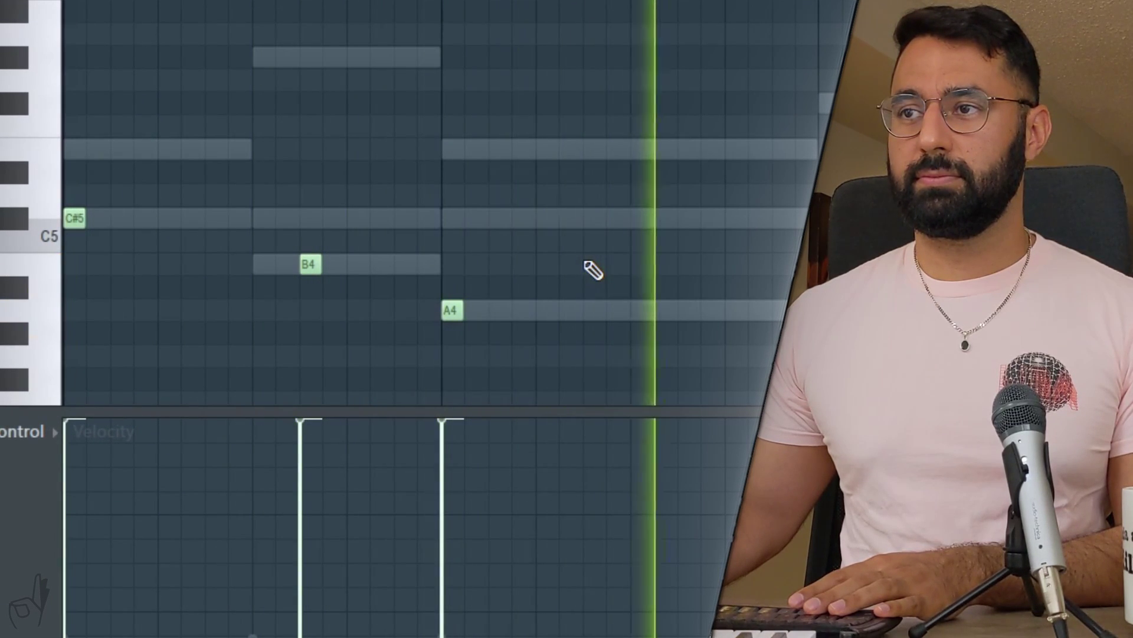
key("space")
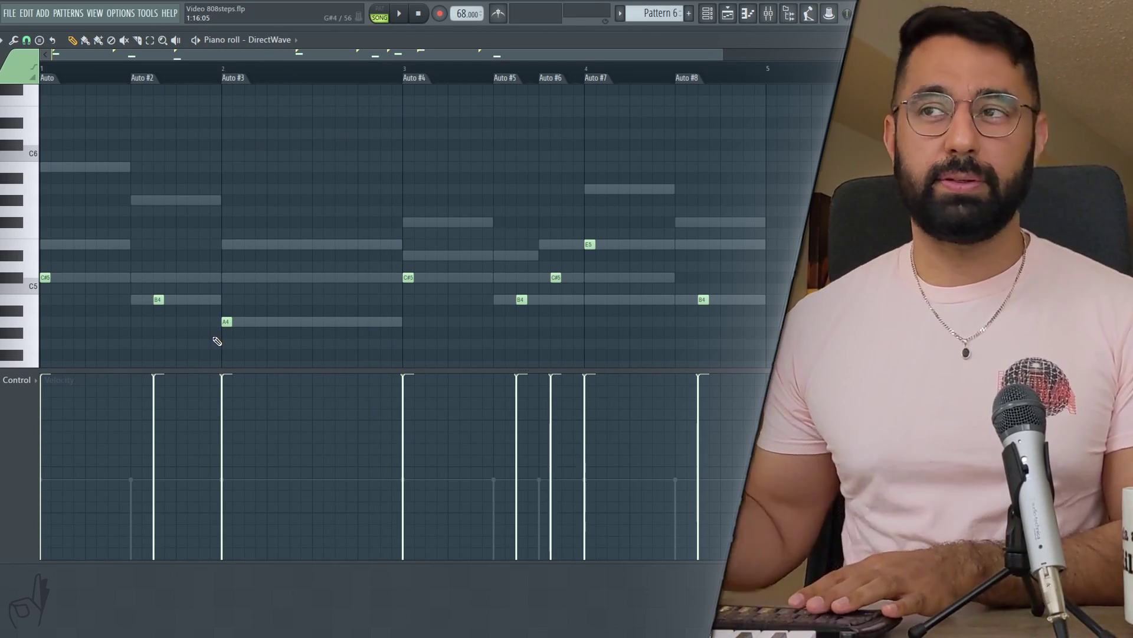
left_click(227, 75)
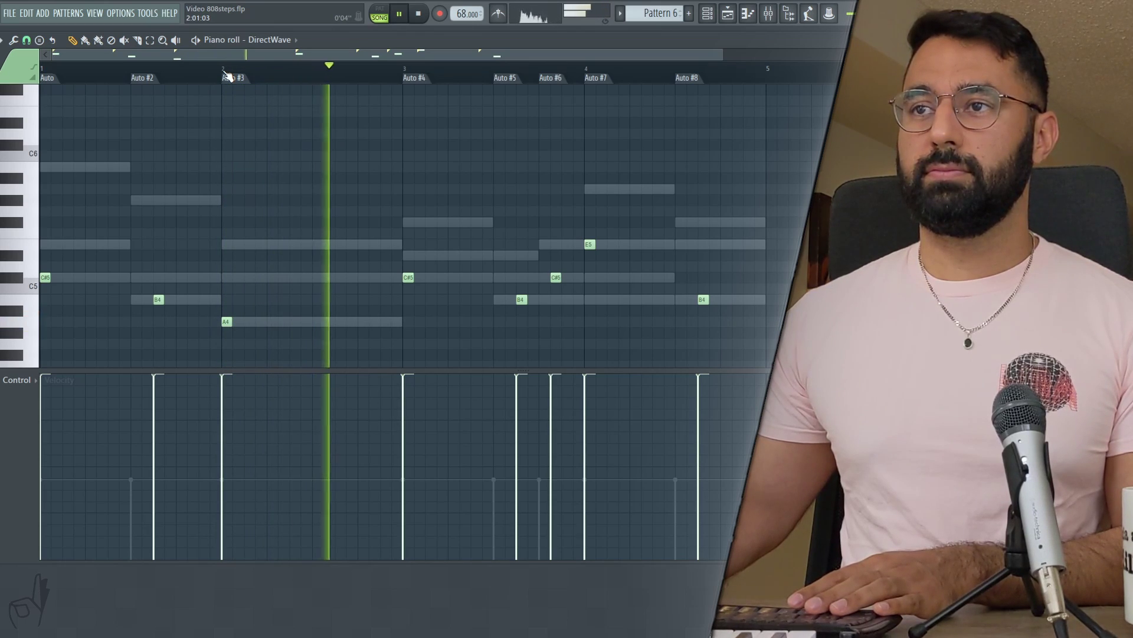
key("space")
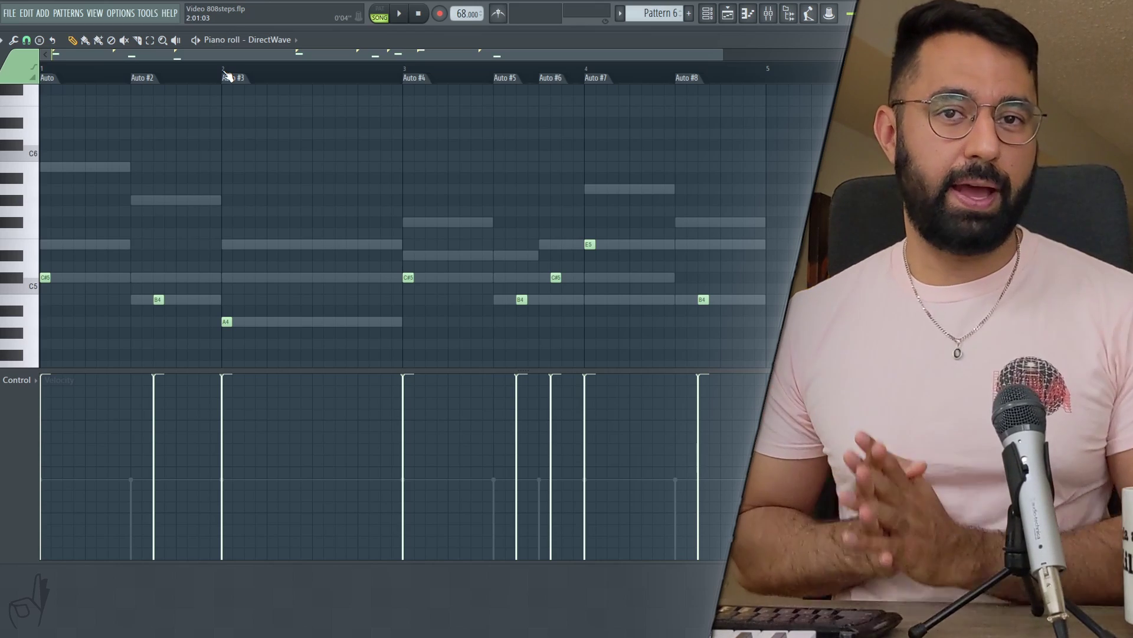
scroll(314, 327, "down", 1)
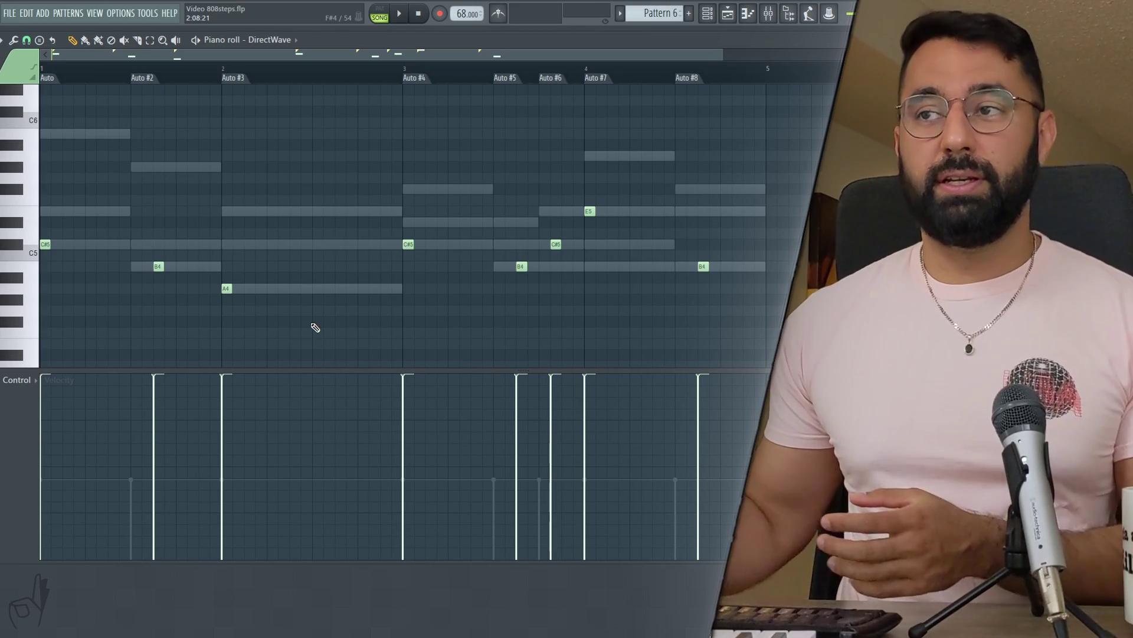
Add A4 and G#4 notes mid-bar 2, a G#5 late in bar 1, and a B4 near bar 2's end.
left_click(293, 289)
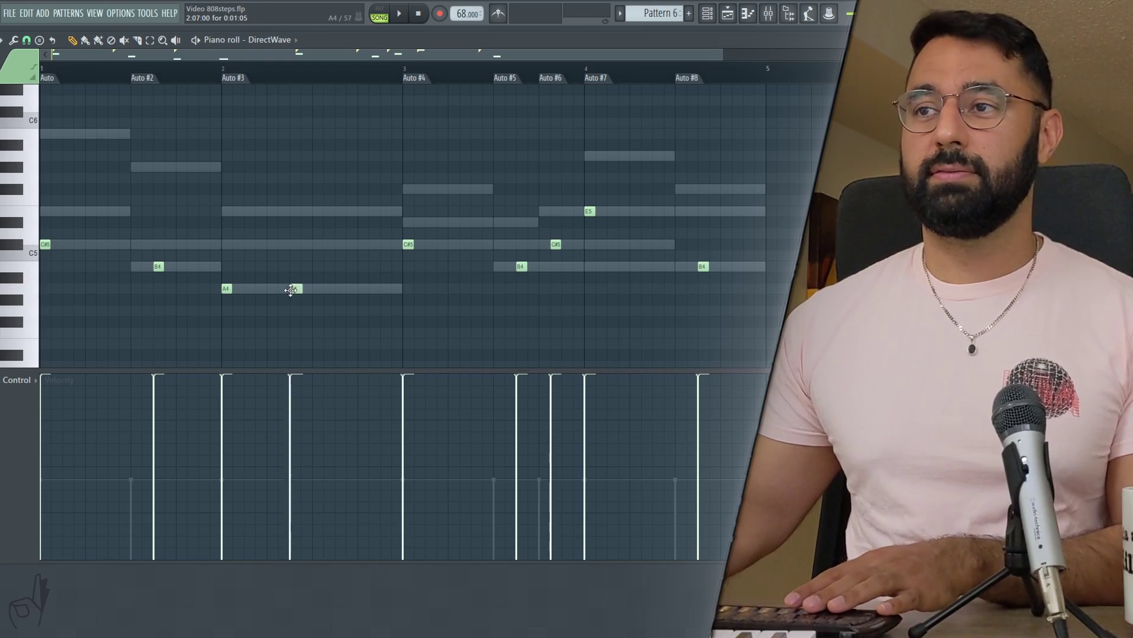
left_click(224, 73)
key("space")
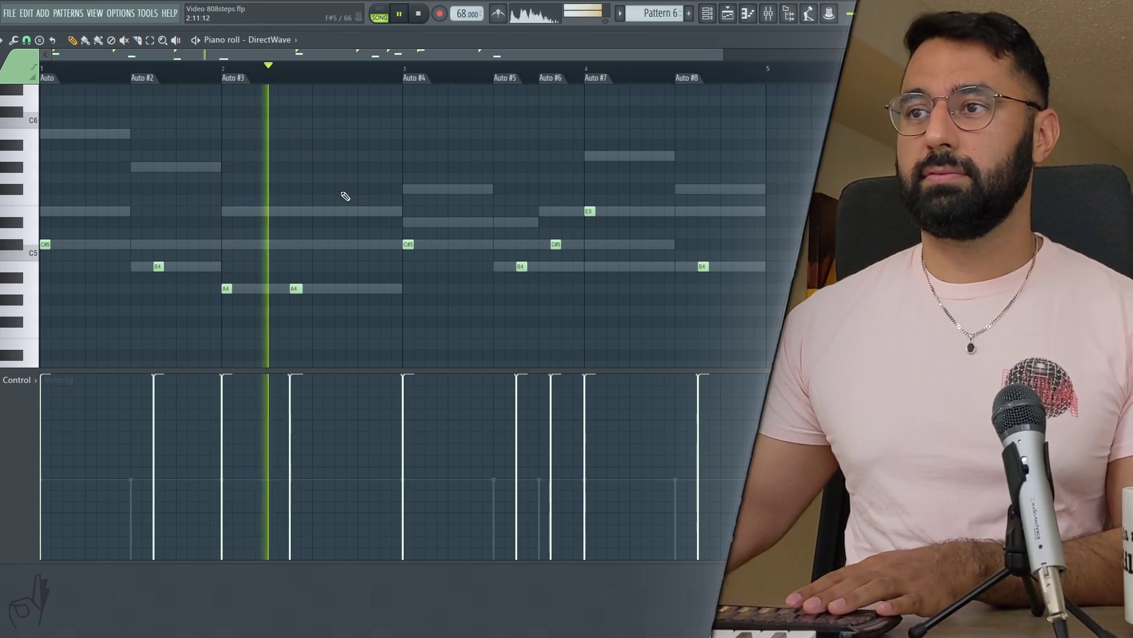
left_click(354, 259)
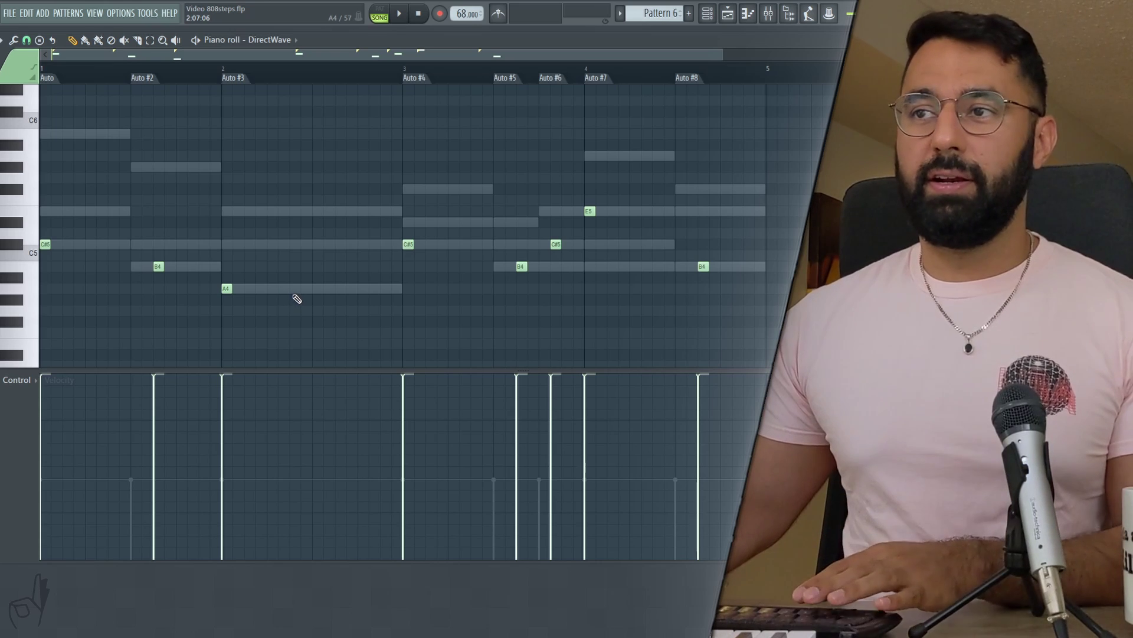
left_click(293, 289)
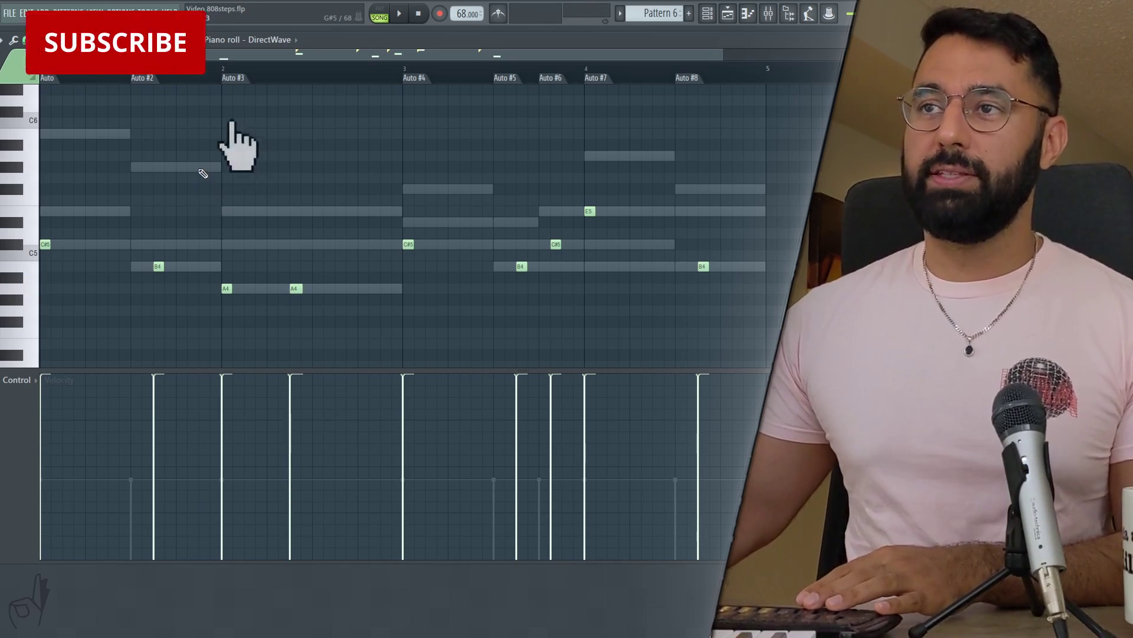
left_click(201, 168)
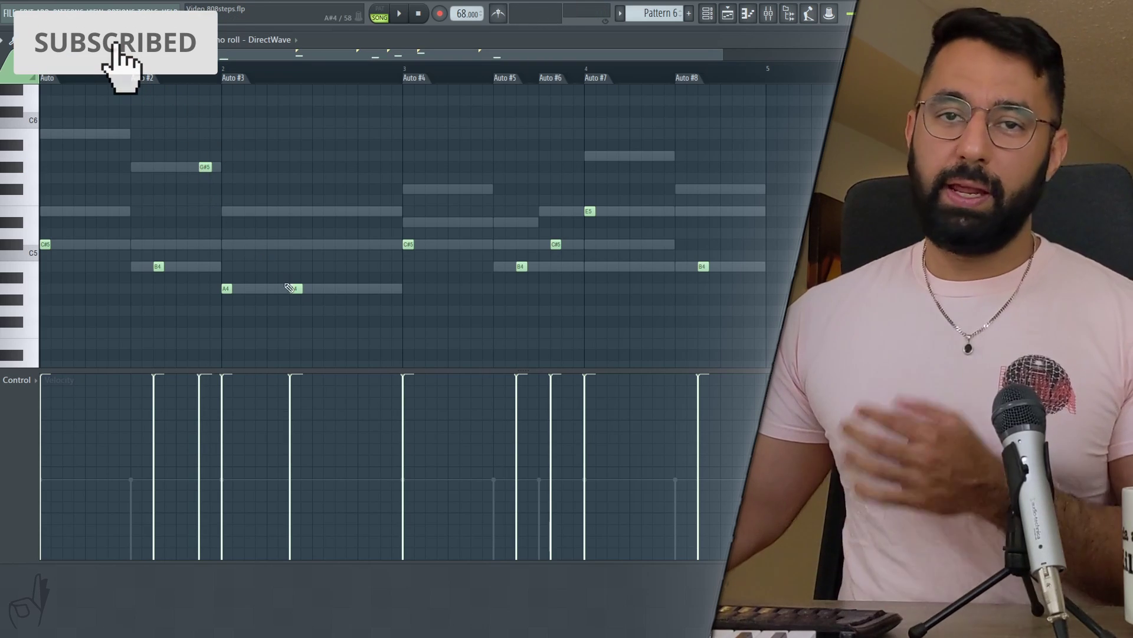
left_click(339, 300)
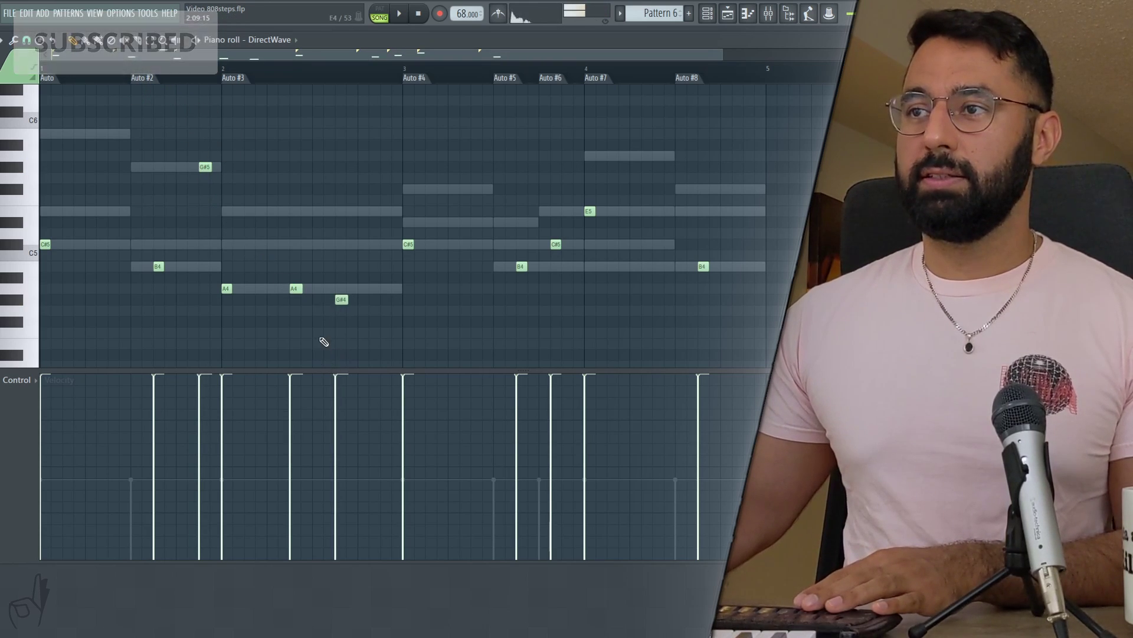
left_click(101, 134)
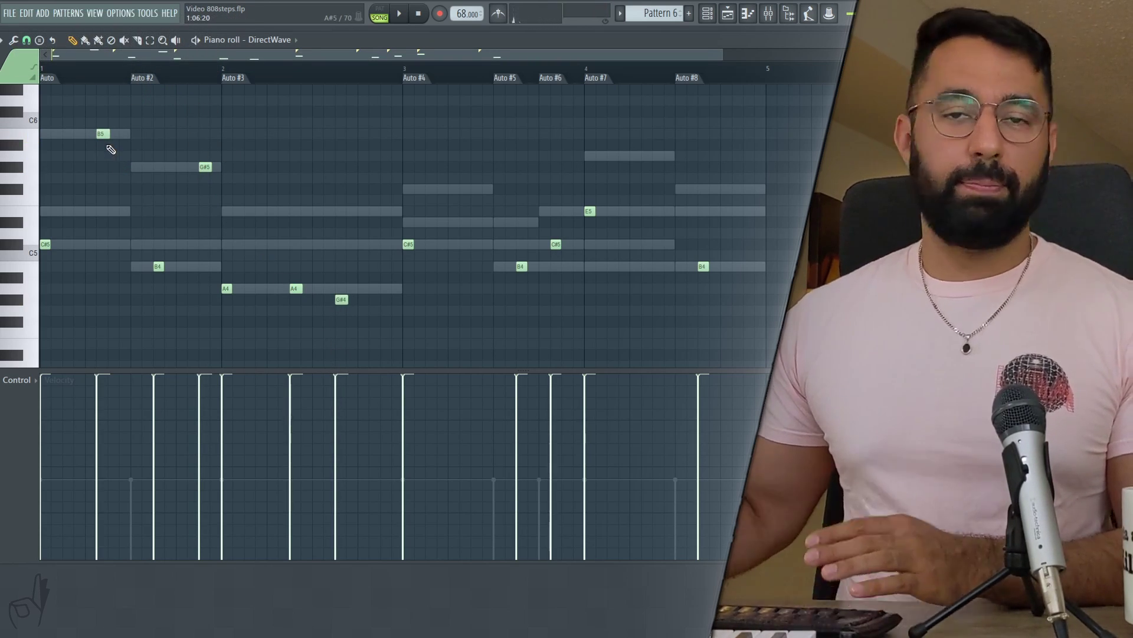
left_click_drag(101, 134, 373, 266)
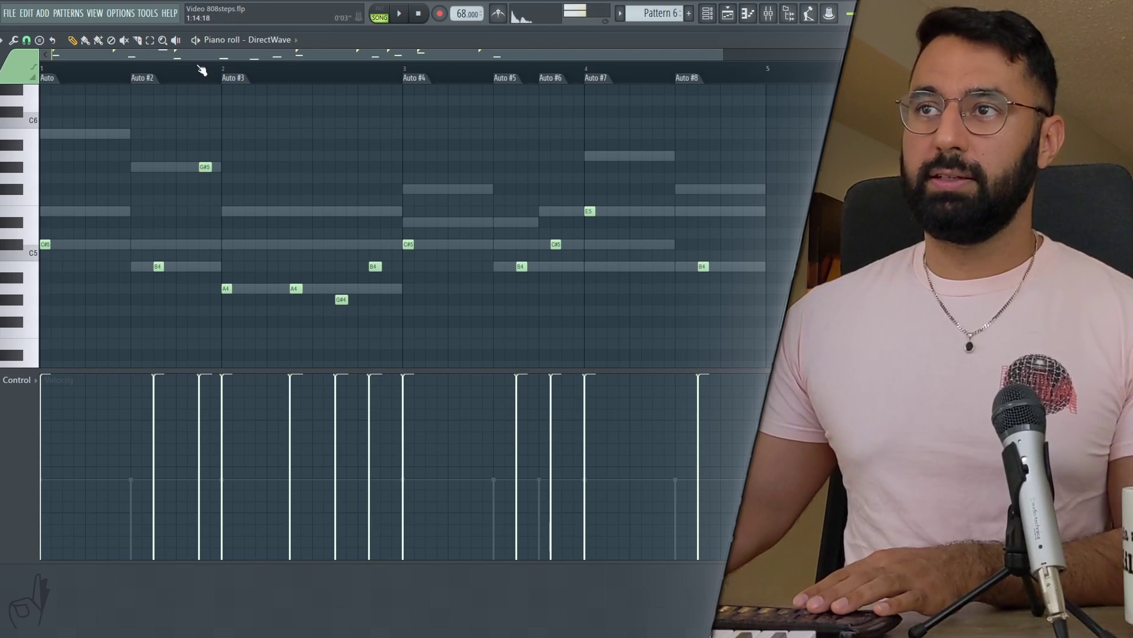
key("space")
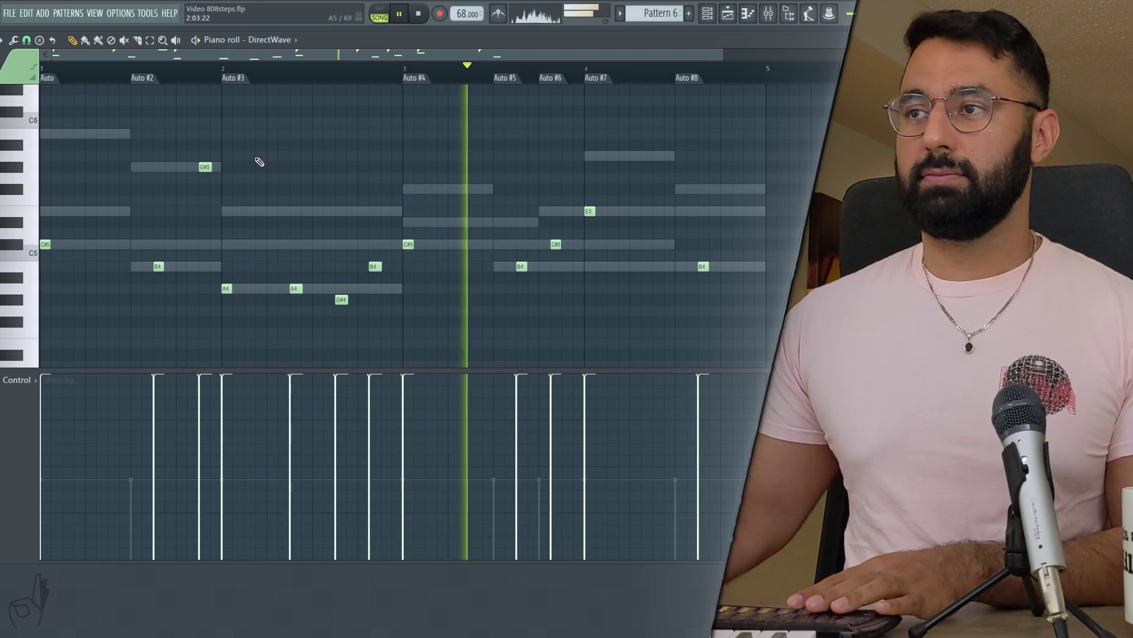
key("space")
left_click_drag(322, 329, 399, 252)
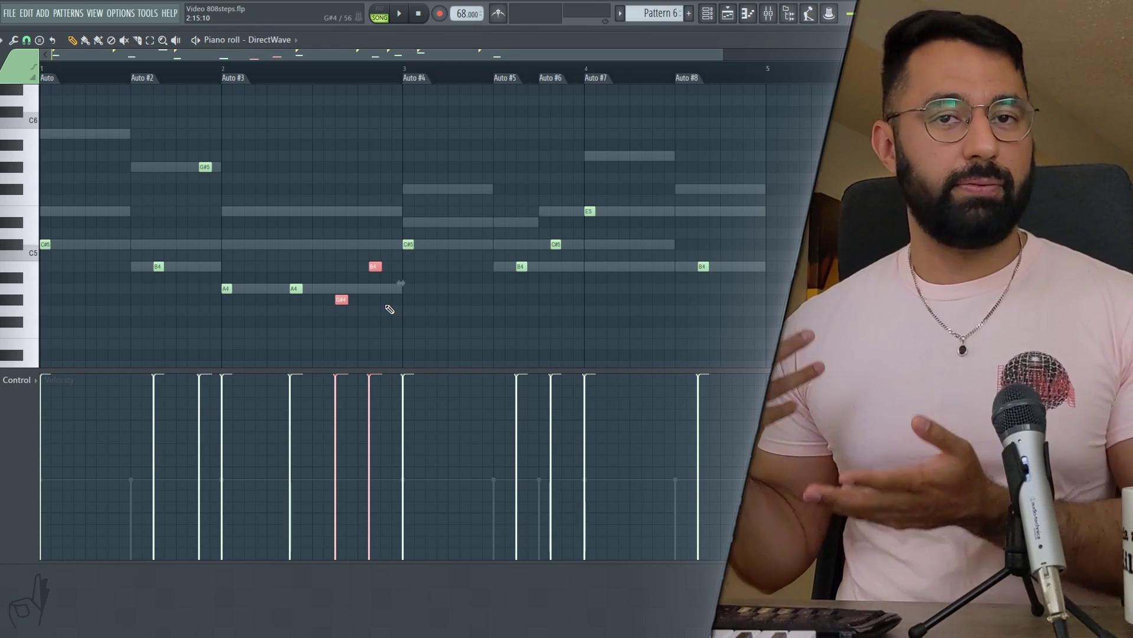
Select the bar 4 notes and play the pattern from bar 4.
left_click(731, 314)
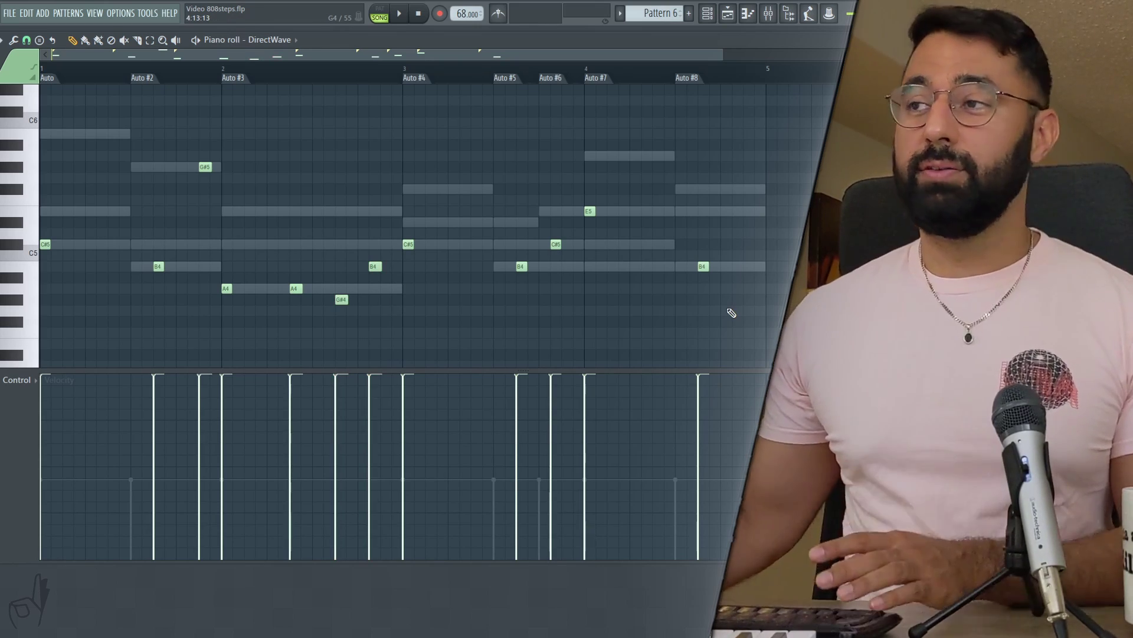
left_click_drag(768, 315, 619, 192)
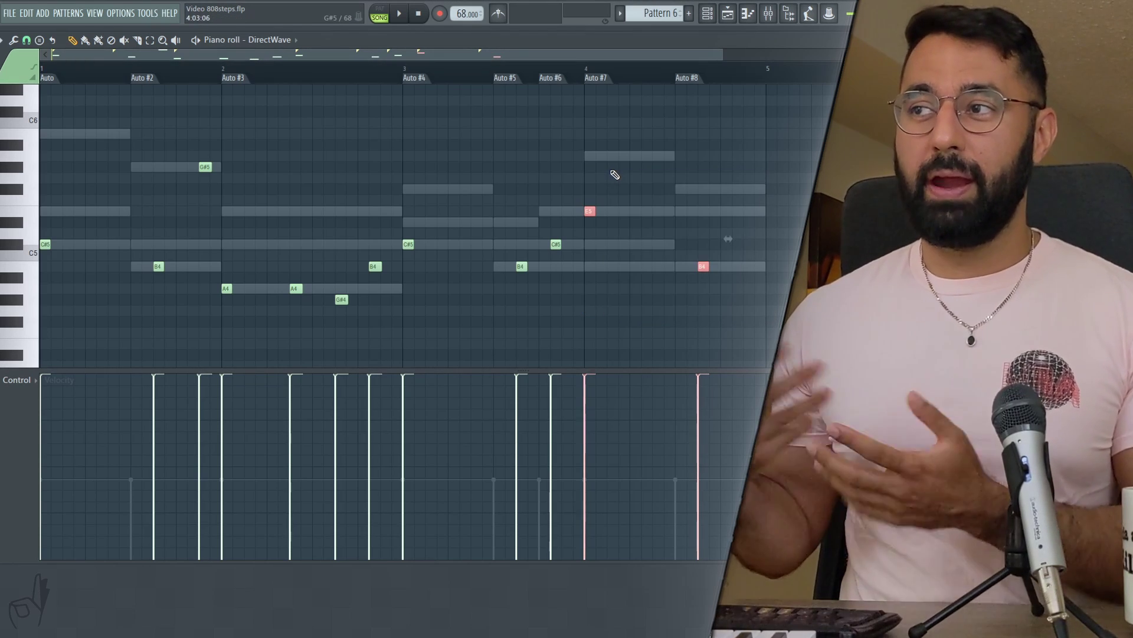
left_click(587, 69)
key("space")
Add E5 and F#5 fill notes late in bar 4, plus an E5 at bar 2's end.
left_click(654, 212)
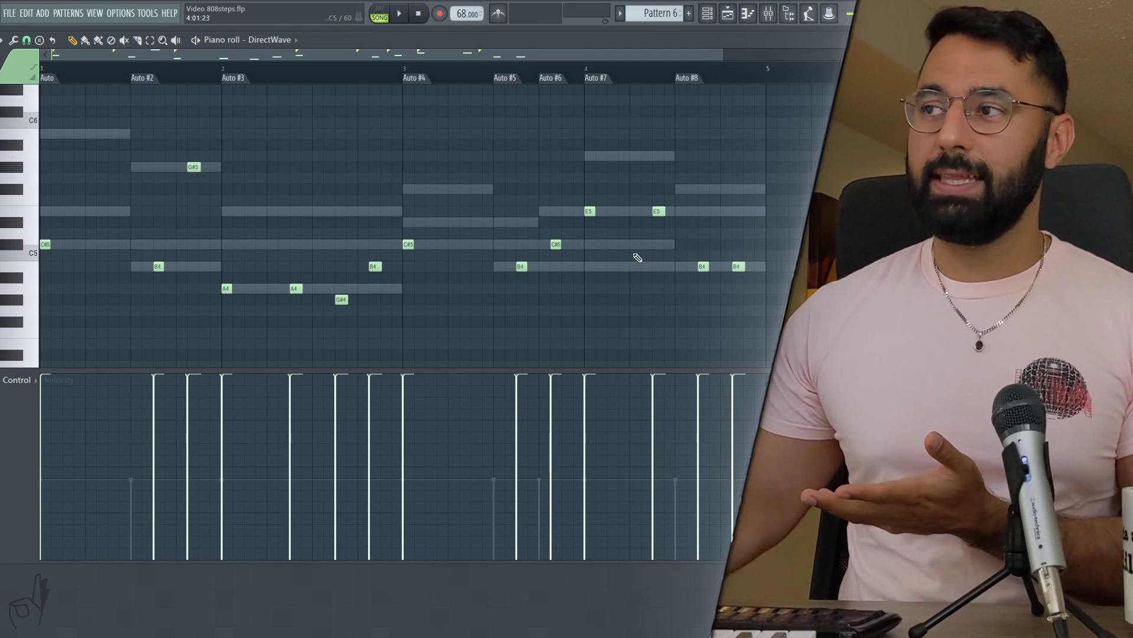
left_click(749, 189)
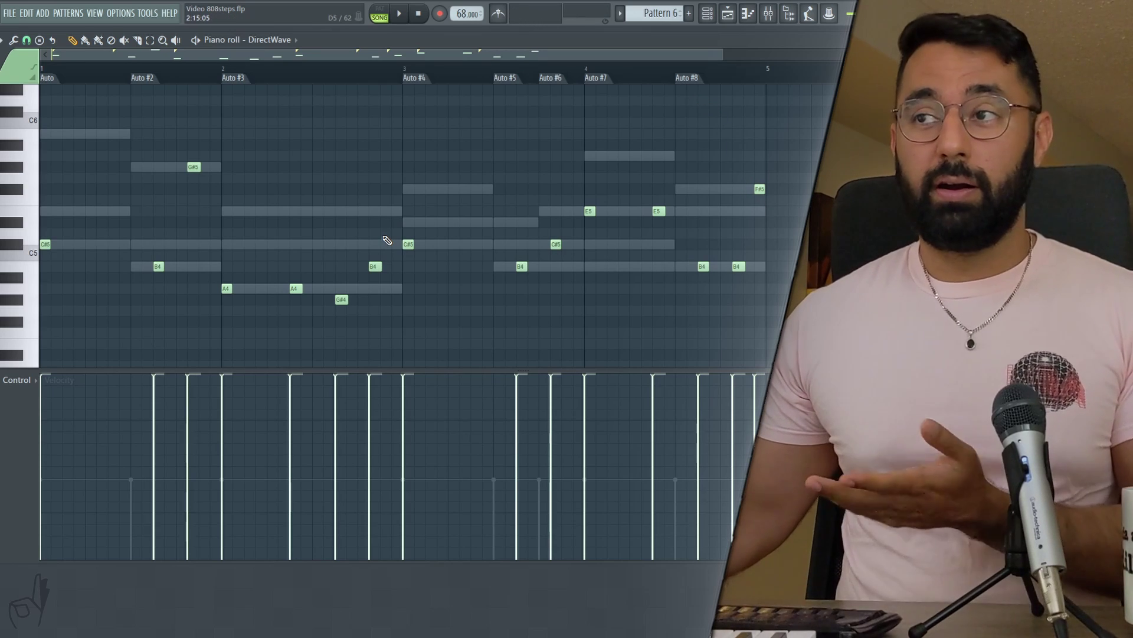
left_click(395, 211)
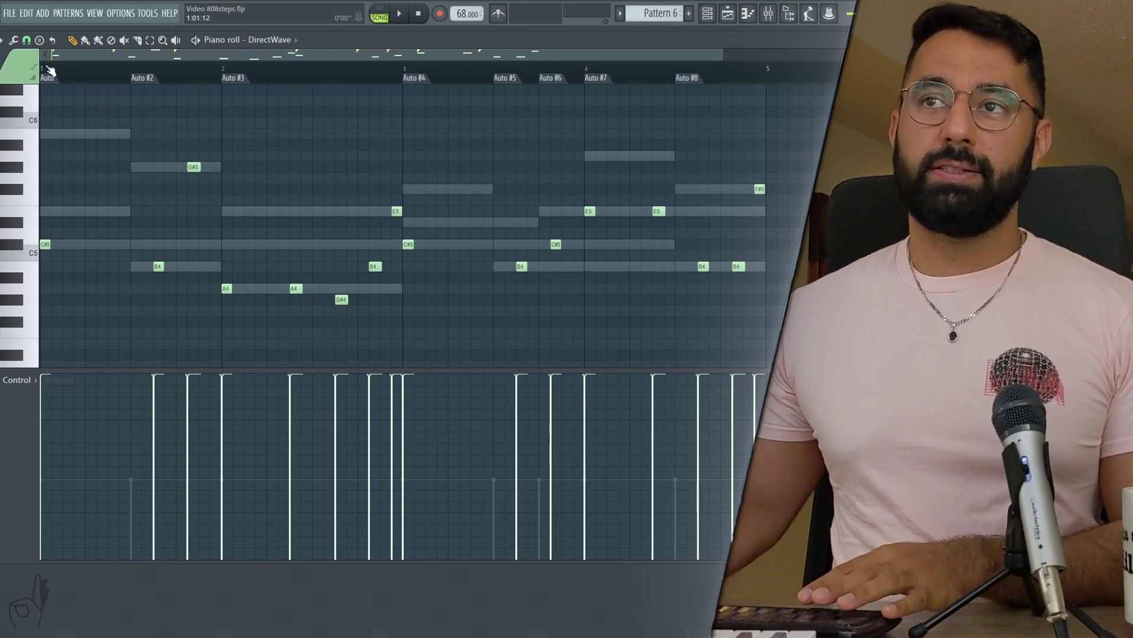
key("space")
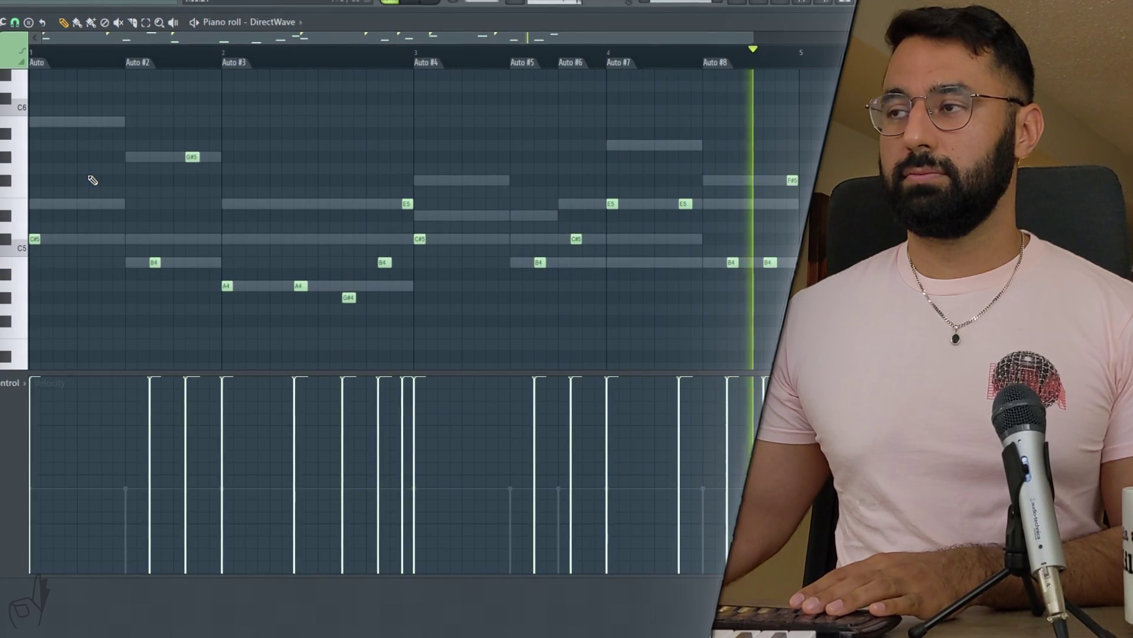
key("space")
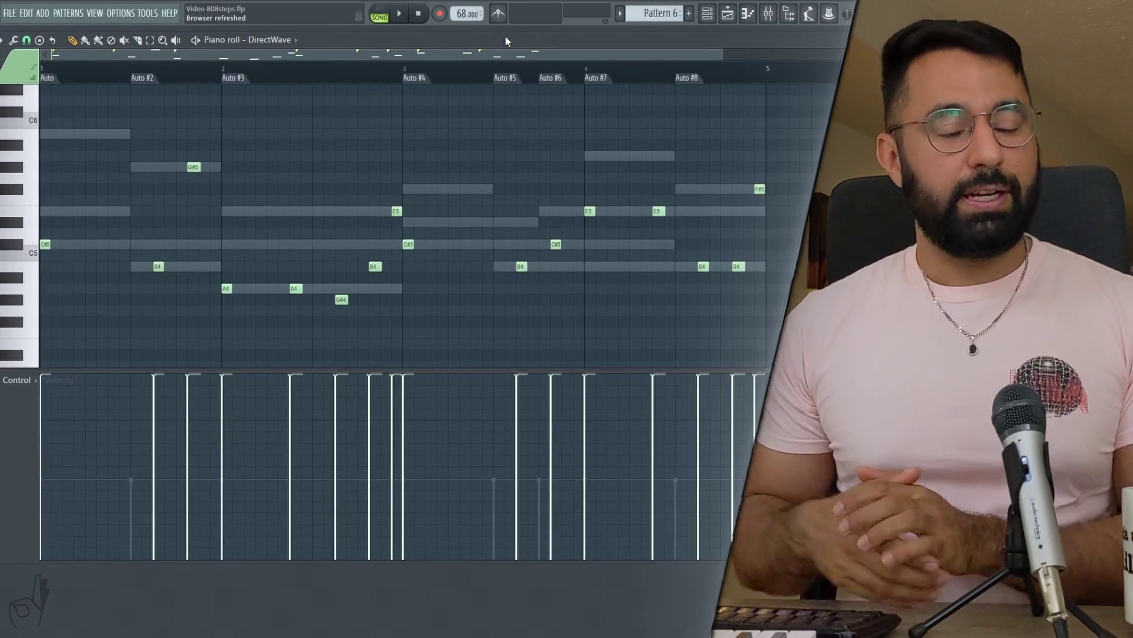